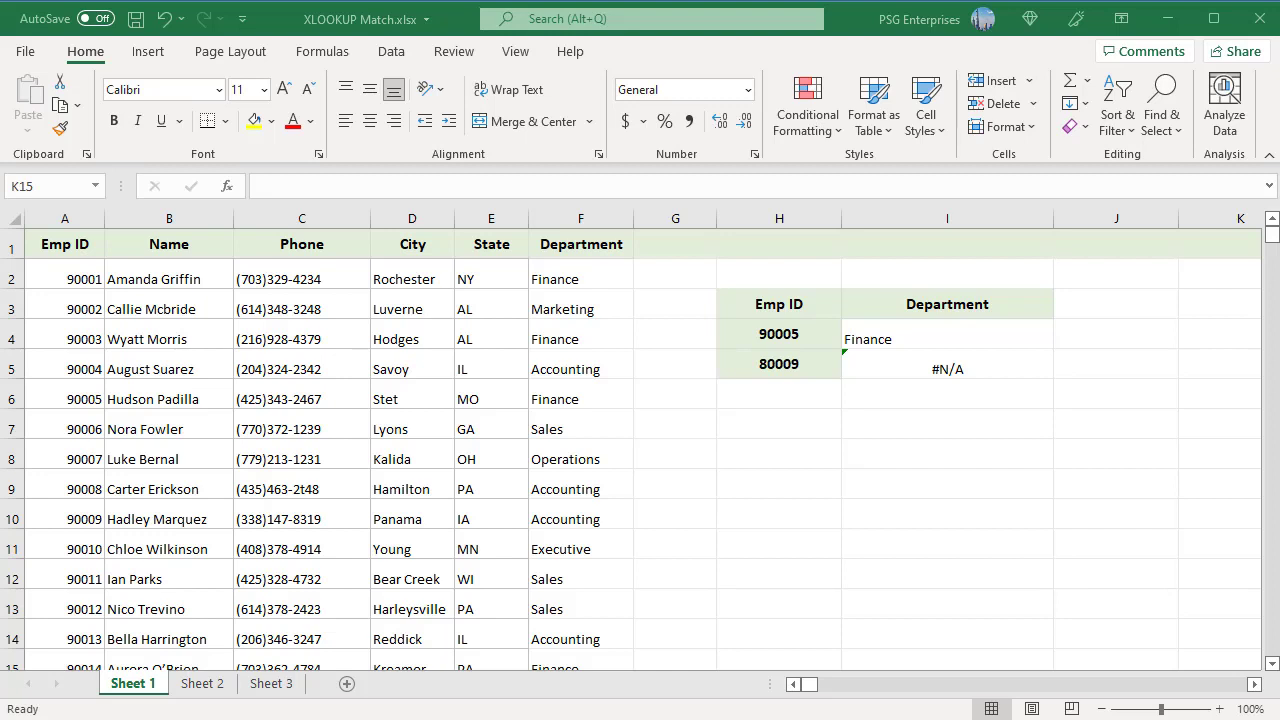
Examine the exact-match XLOOKUP formulas that return the department for each employee ID in I4 and I5, leaving both unedited.
left_click(902, 333)
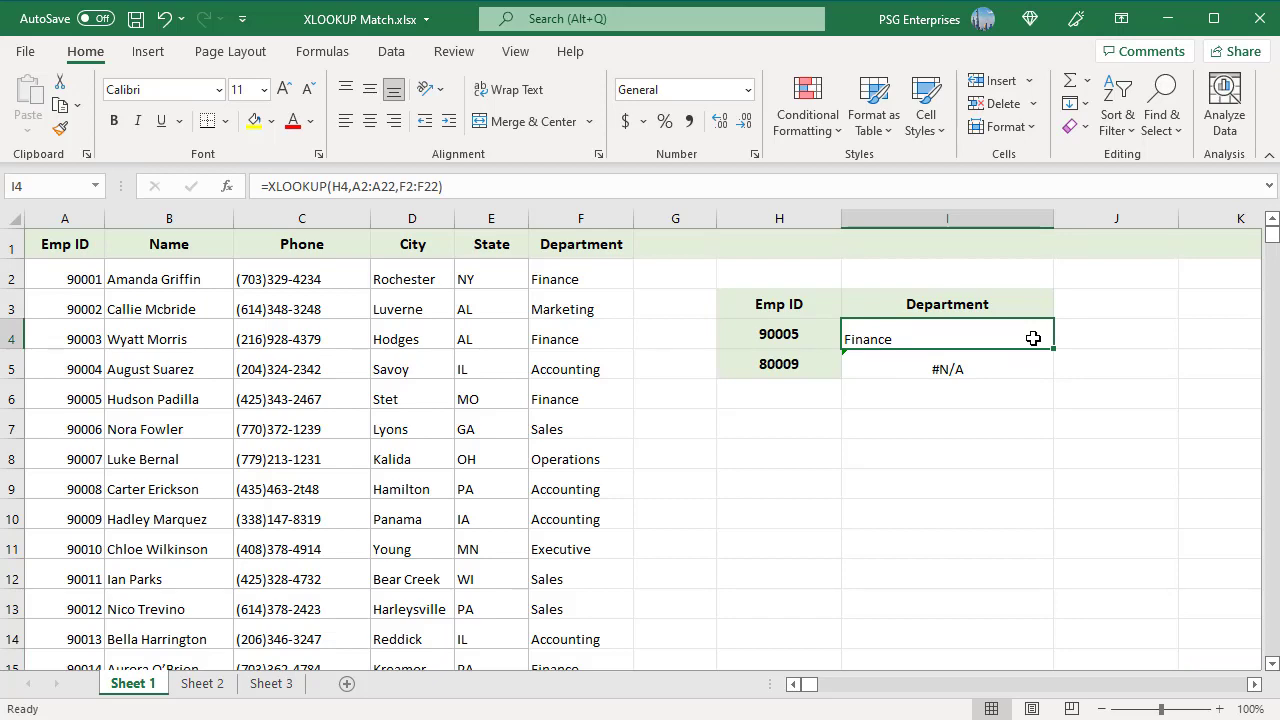
double_click(1033, 338)
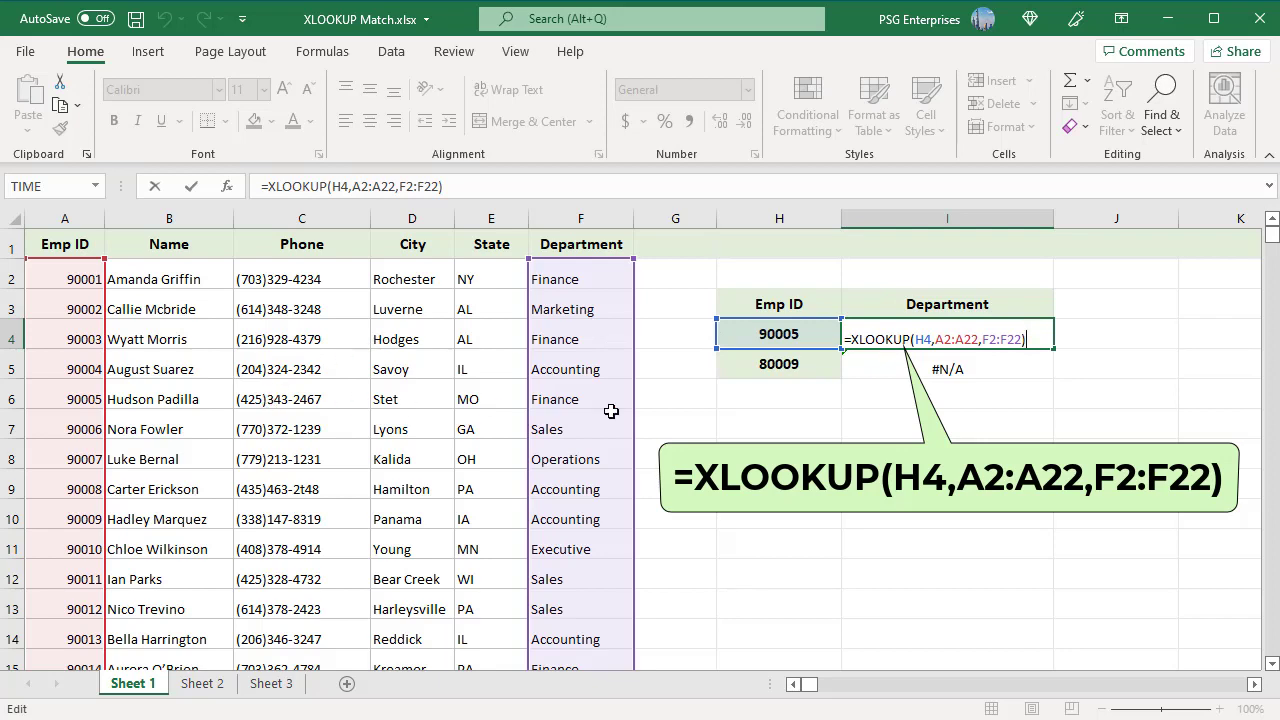
key("ctrl+Return")
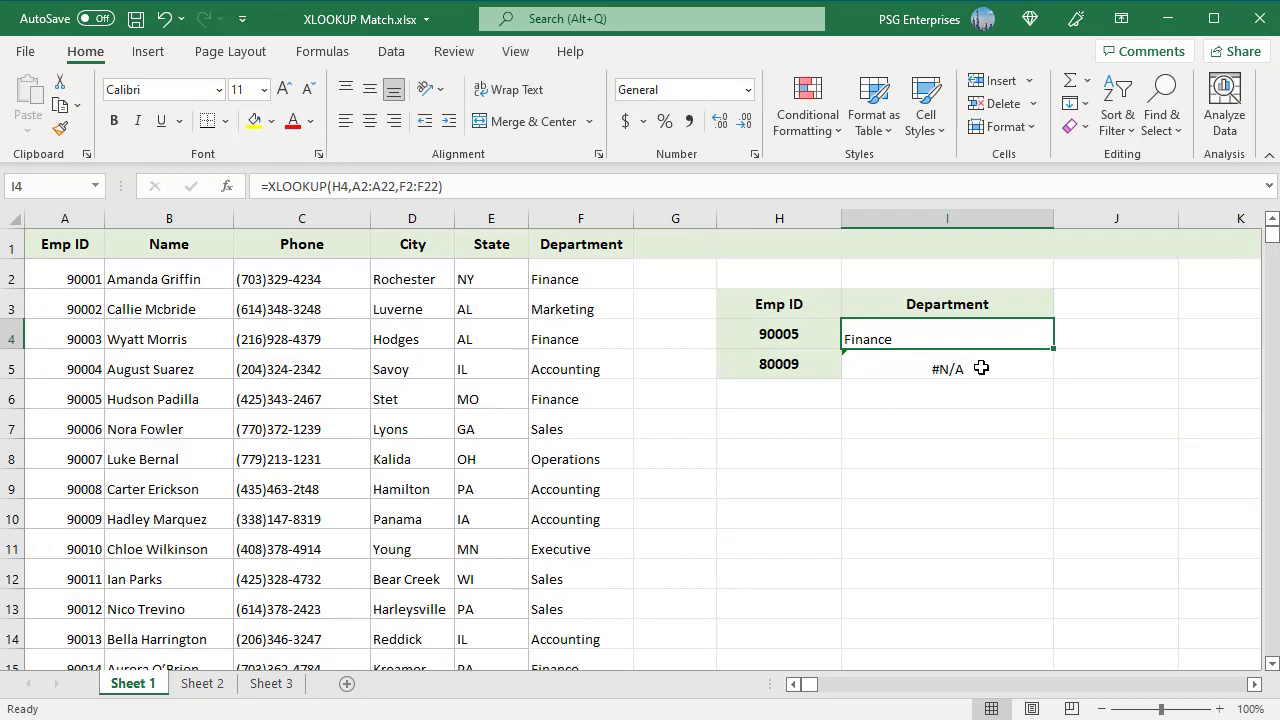
double_click(981, 368)
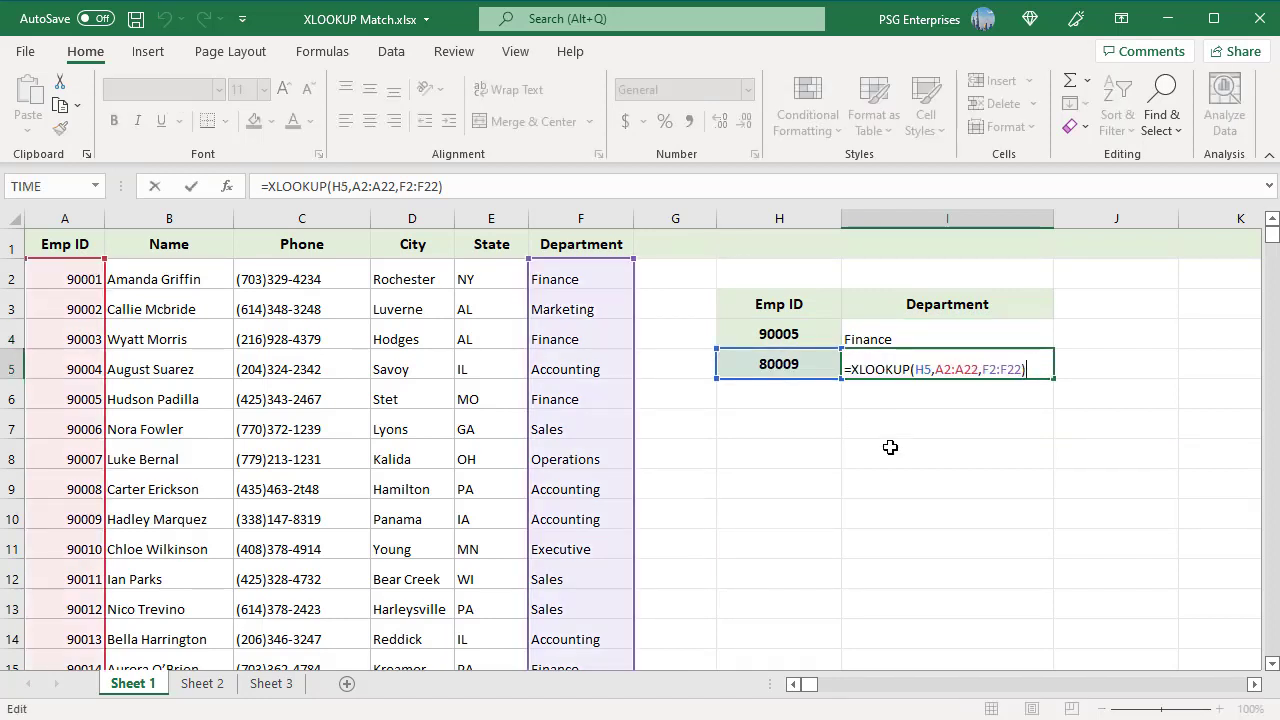
key("Escape")
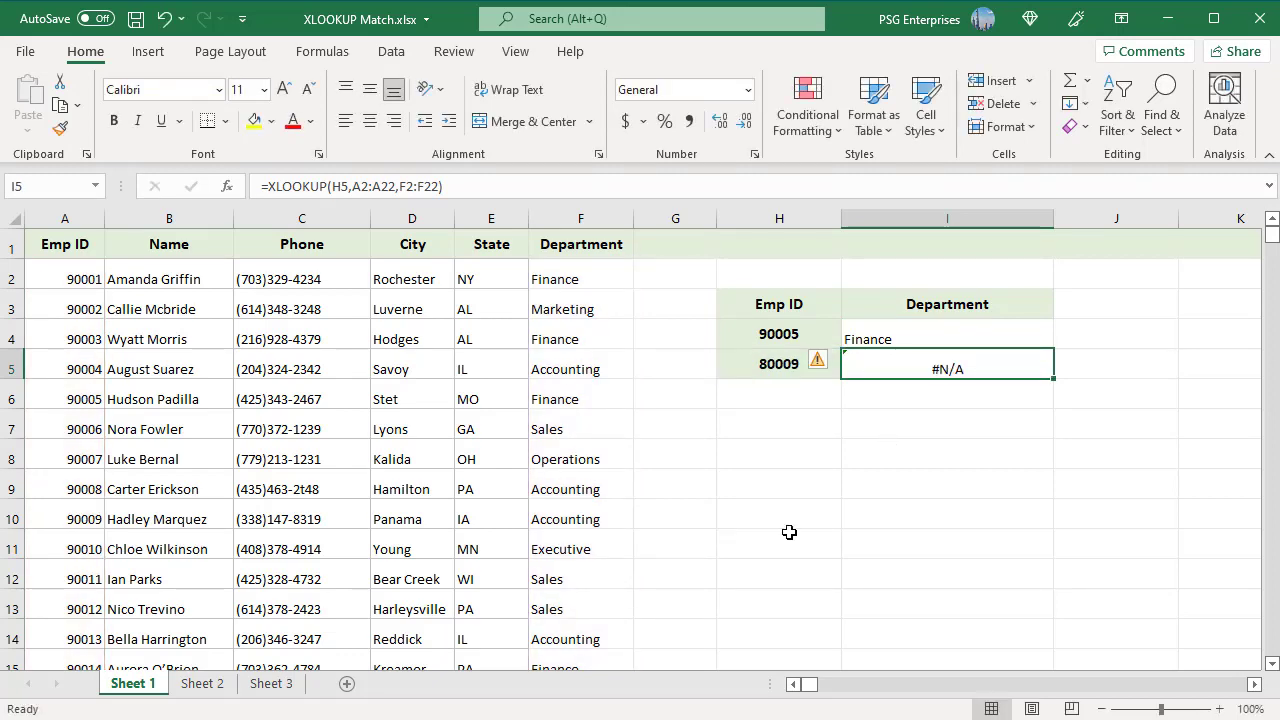
On Sheet 2, inspect the exact-match XLOOKUP commission formulas in B2 and B3 without editing them.
left_click(200, 684)
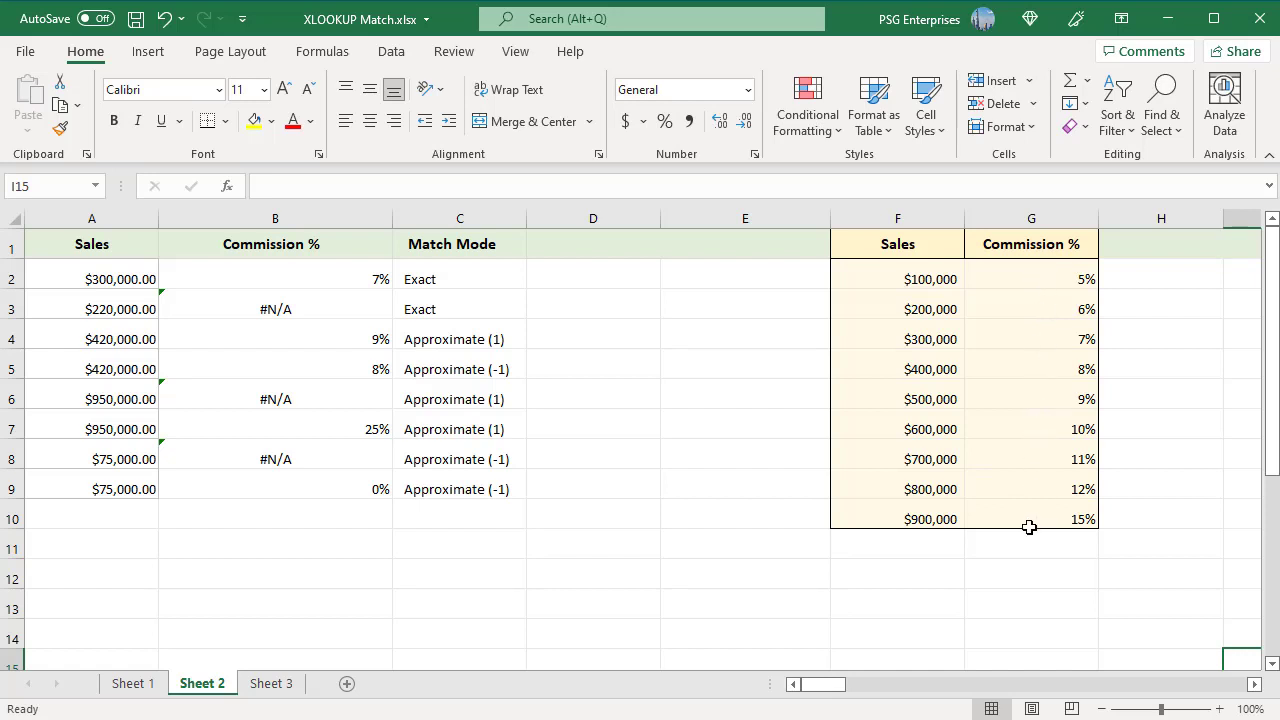
double_click(387, 275)
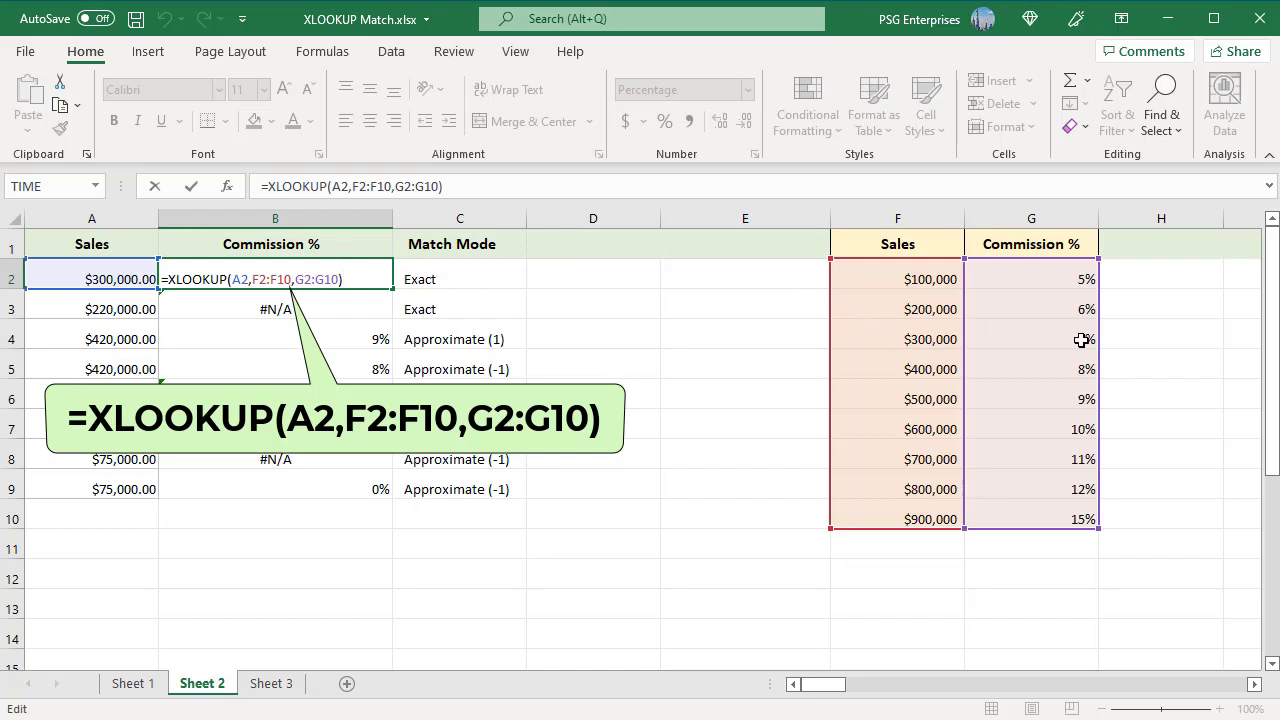
key("ctrl+Return")
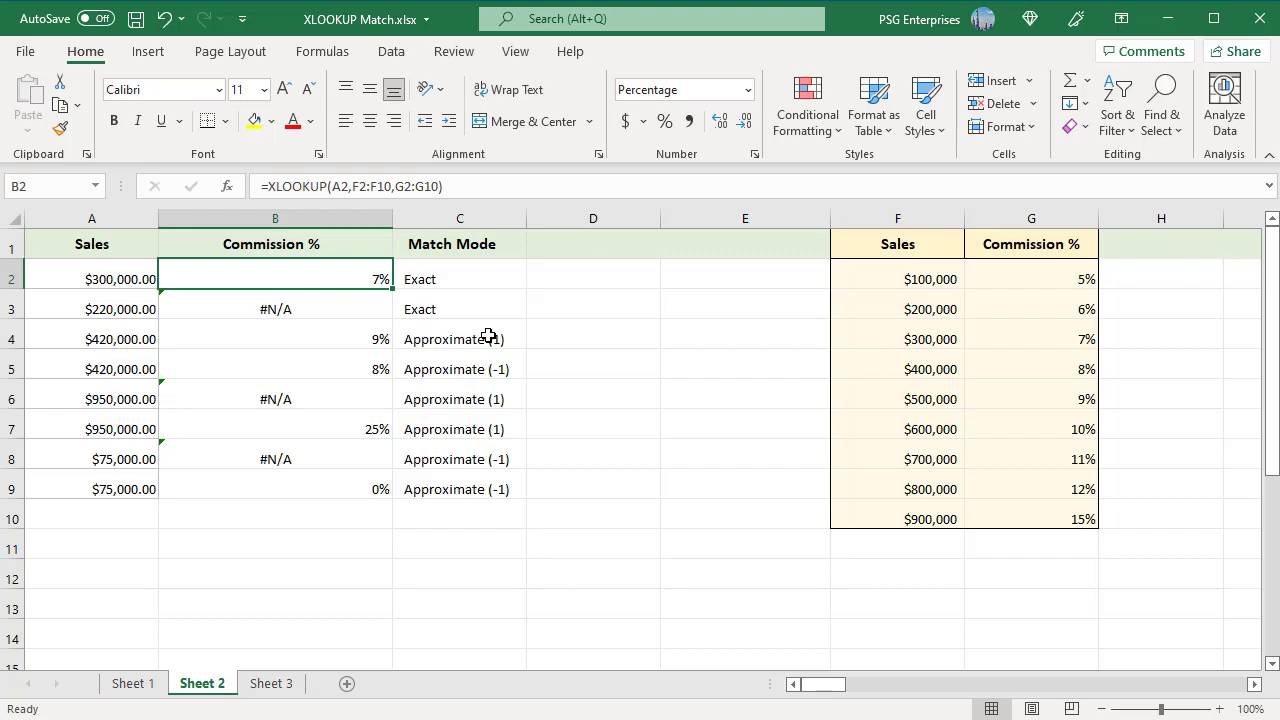
double_click(383, 300)
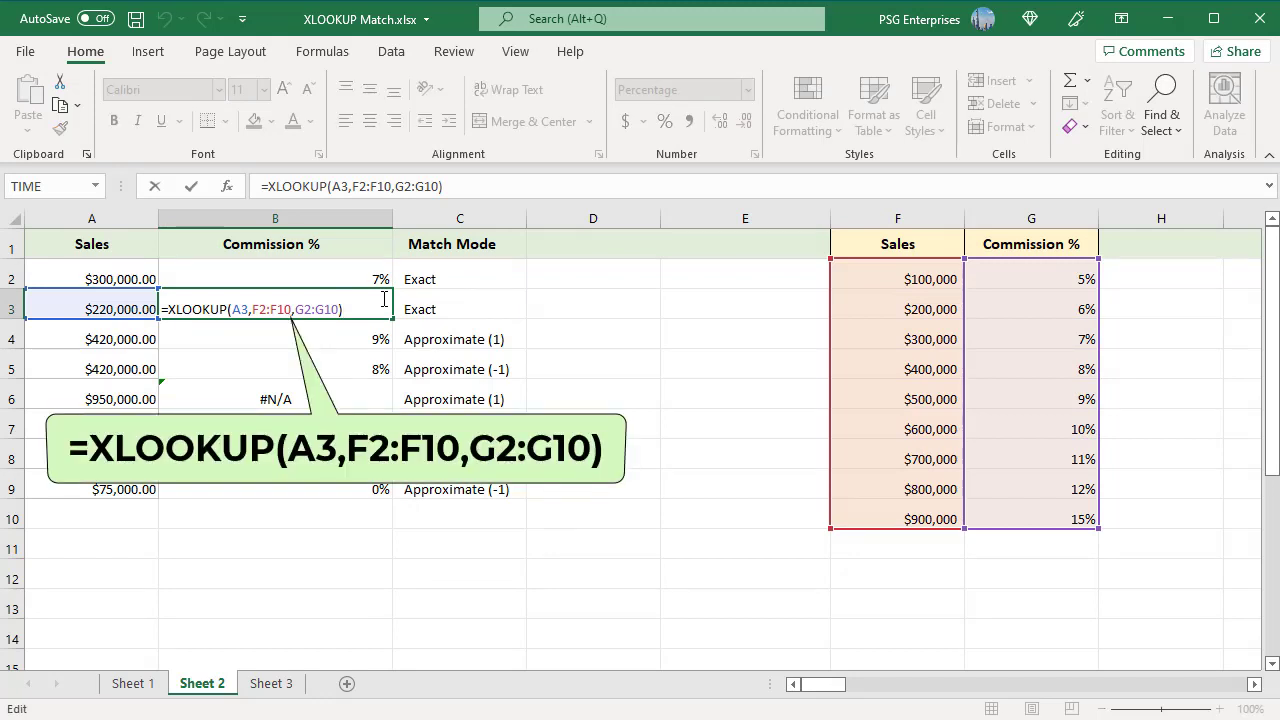
key("Escape")
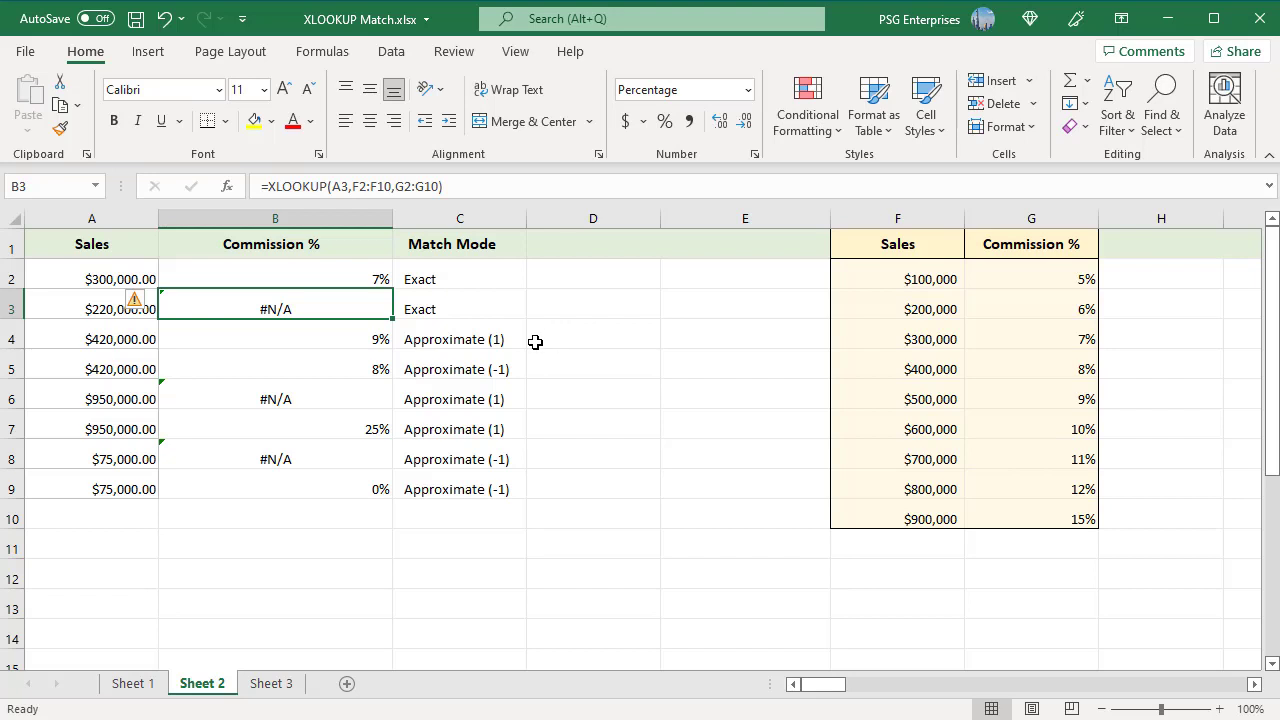
Inspect the approximate-match XLOOKUP formulas in B4 and B5, comparing match mode 1 with match mode -1.
double_click(383, 338)
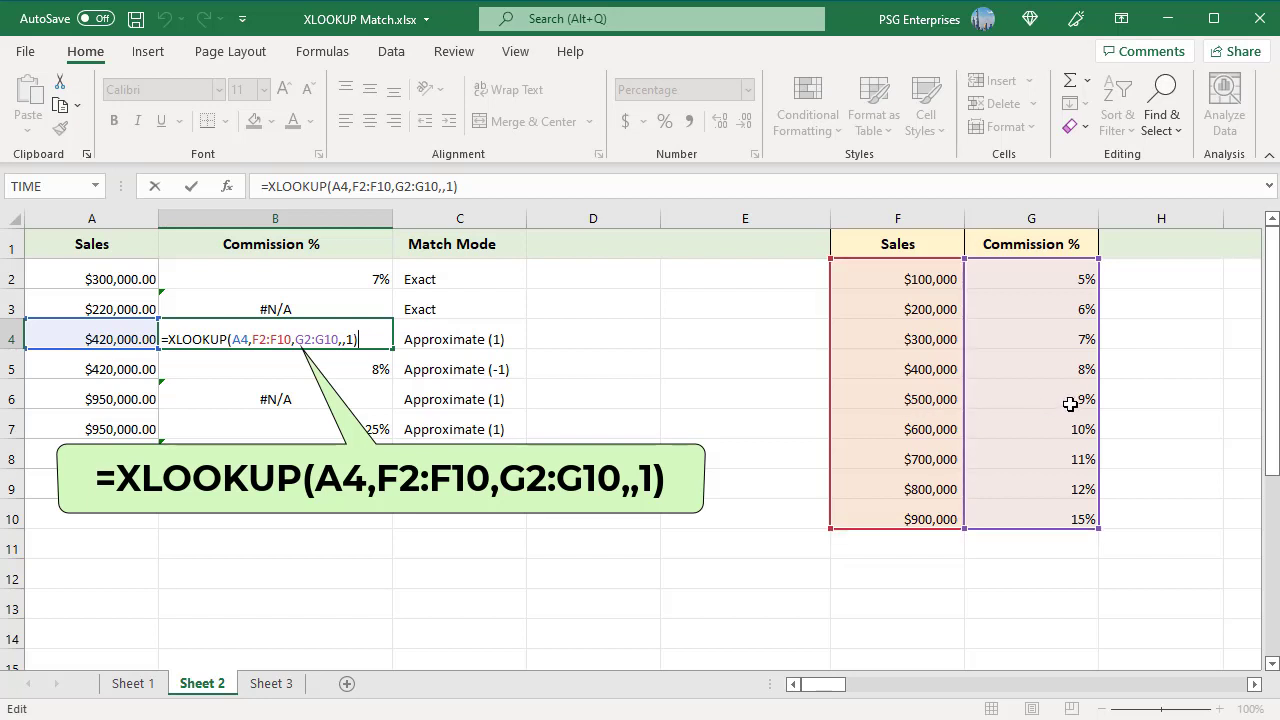
key("ctrl+Return")
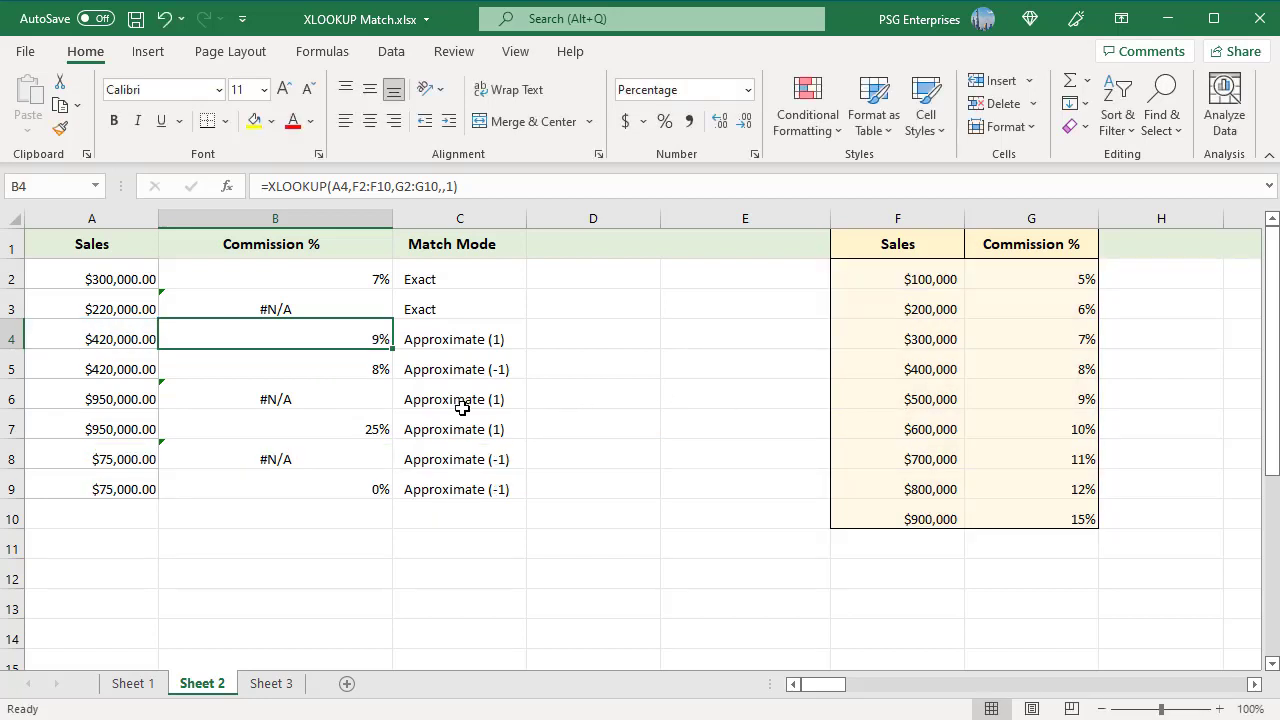
double_click(379, 368)
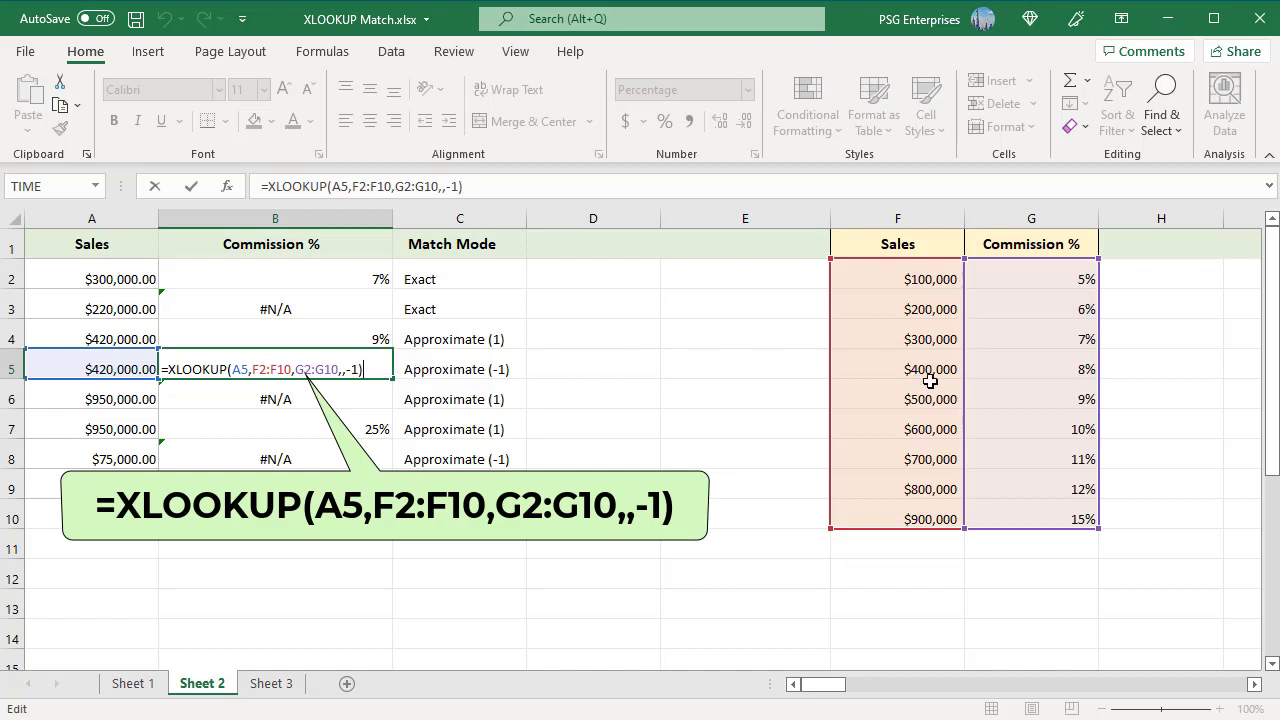
key("ctrl+Return")
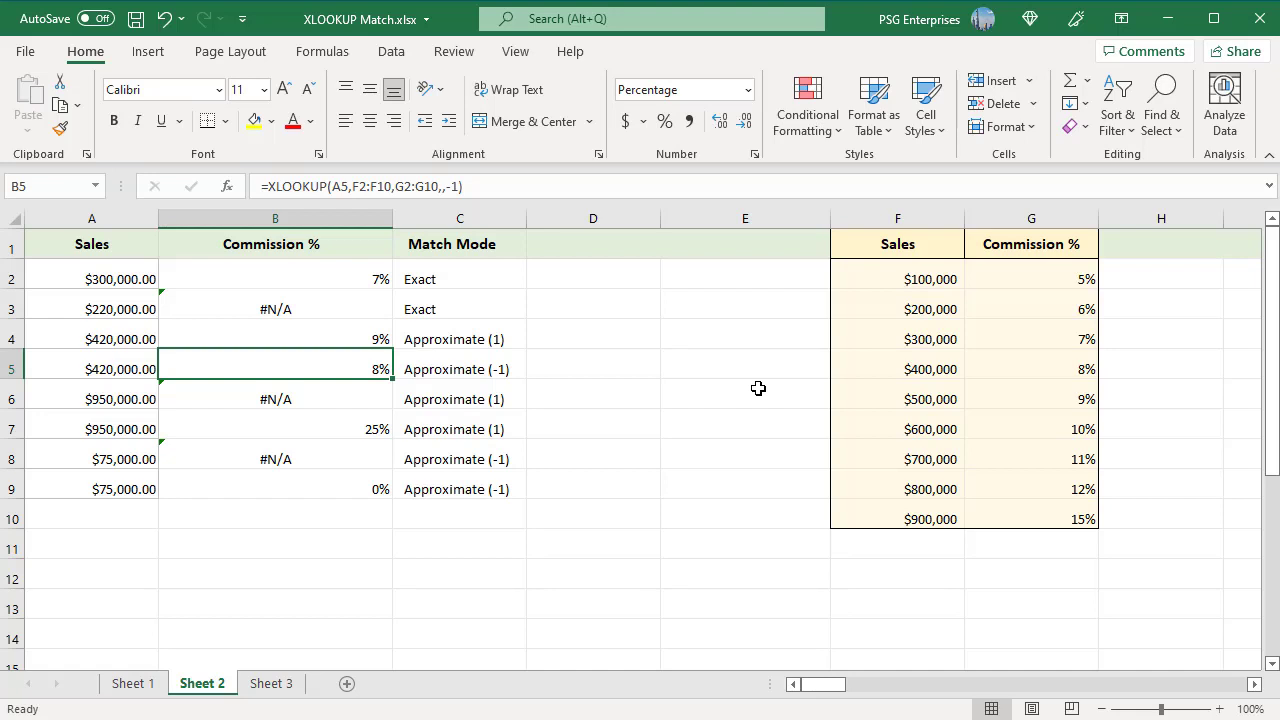
Compare the match mode 1 formulas in B6 and B7, without and with an if-not-found value.
double_click(384, 394)
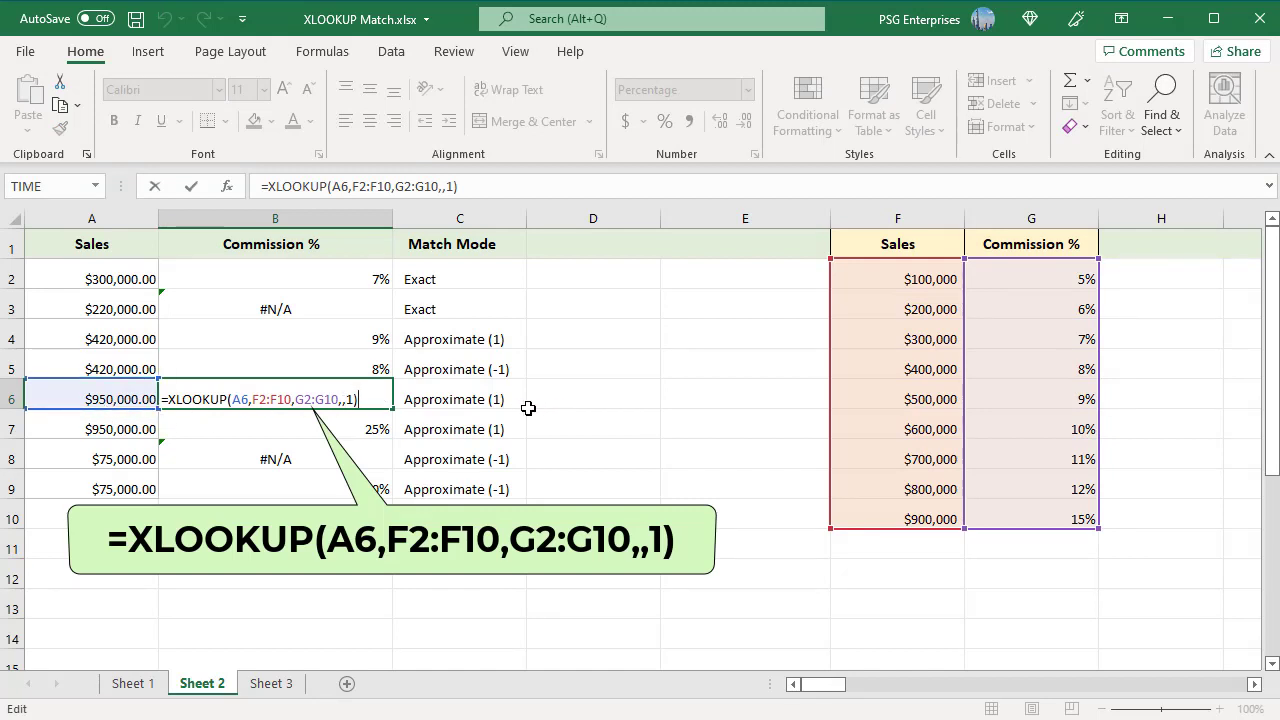
key("ctrl+Return")
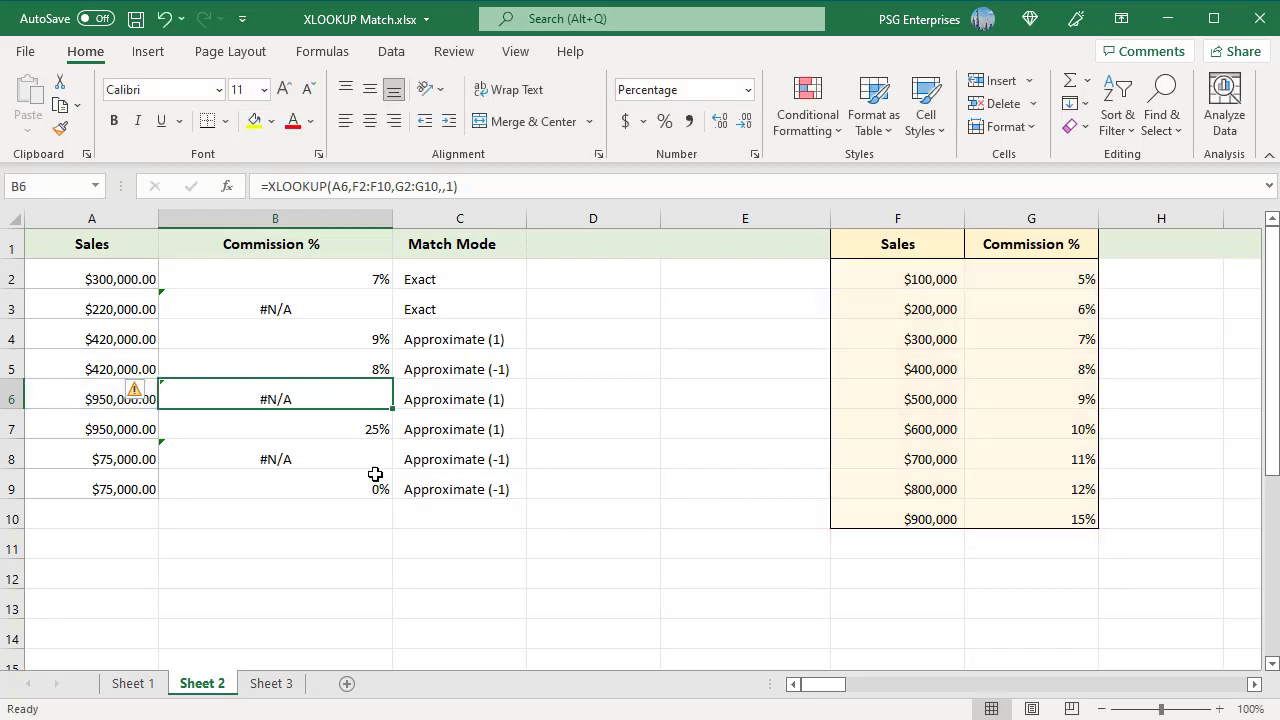
double_click(378, 429)
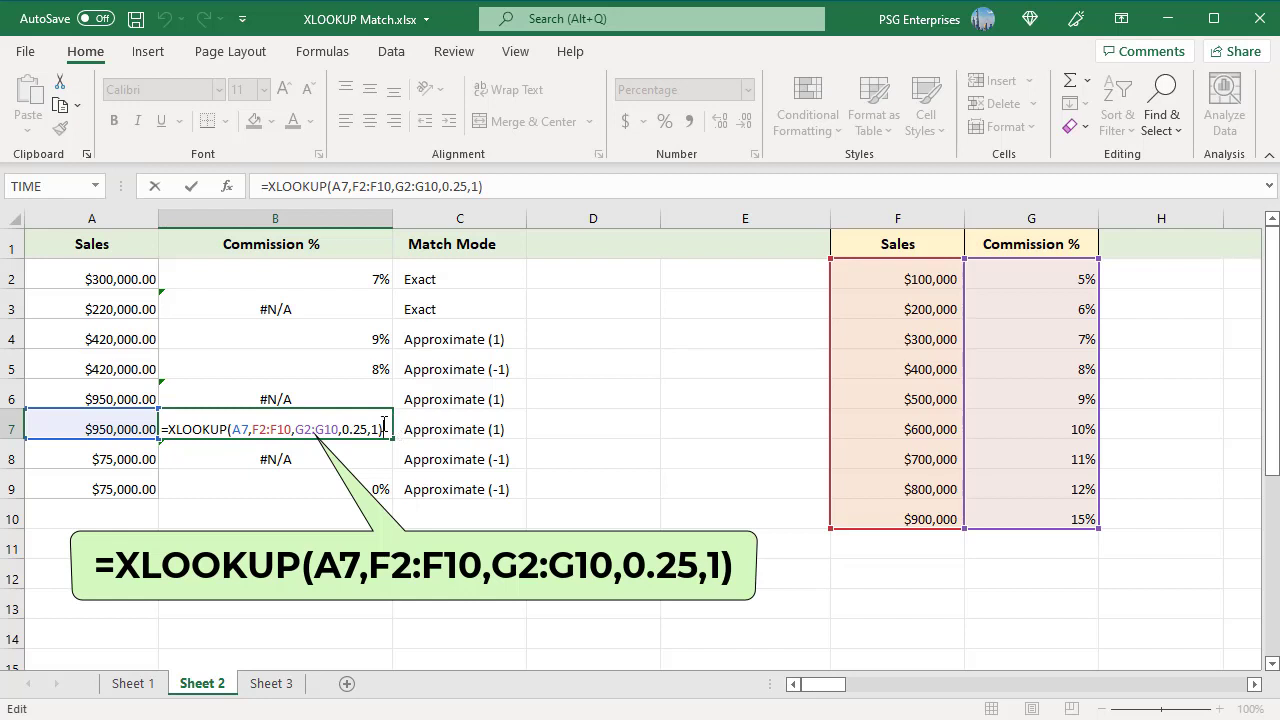
key("Escape")
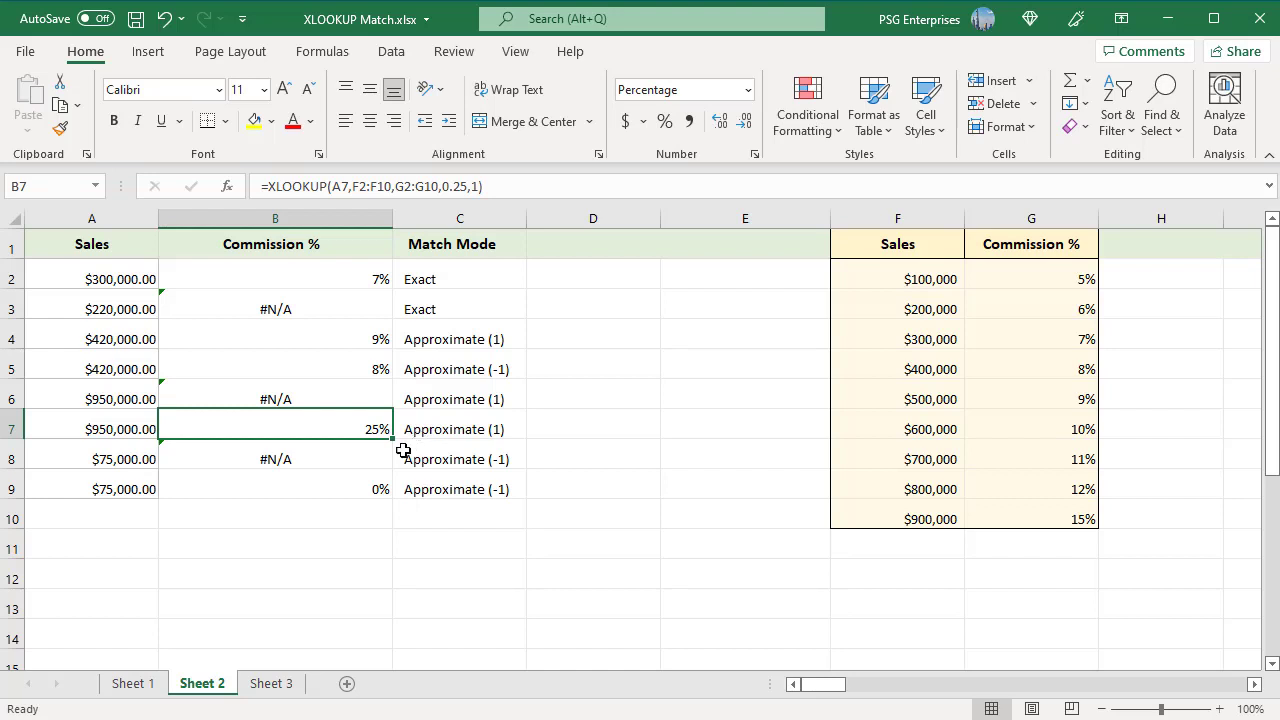
Compare the match mode -1 formulas in B8 and B9, without and with an if-not-found value.
double_click(380, 458)
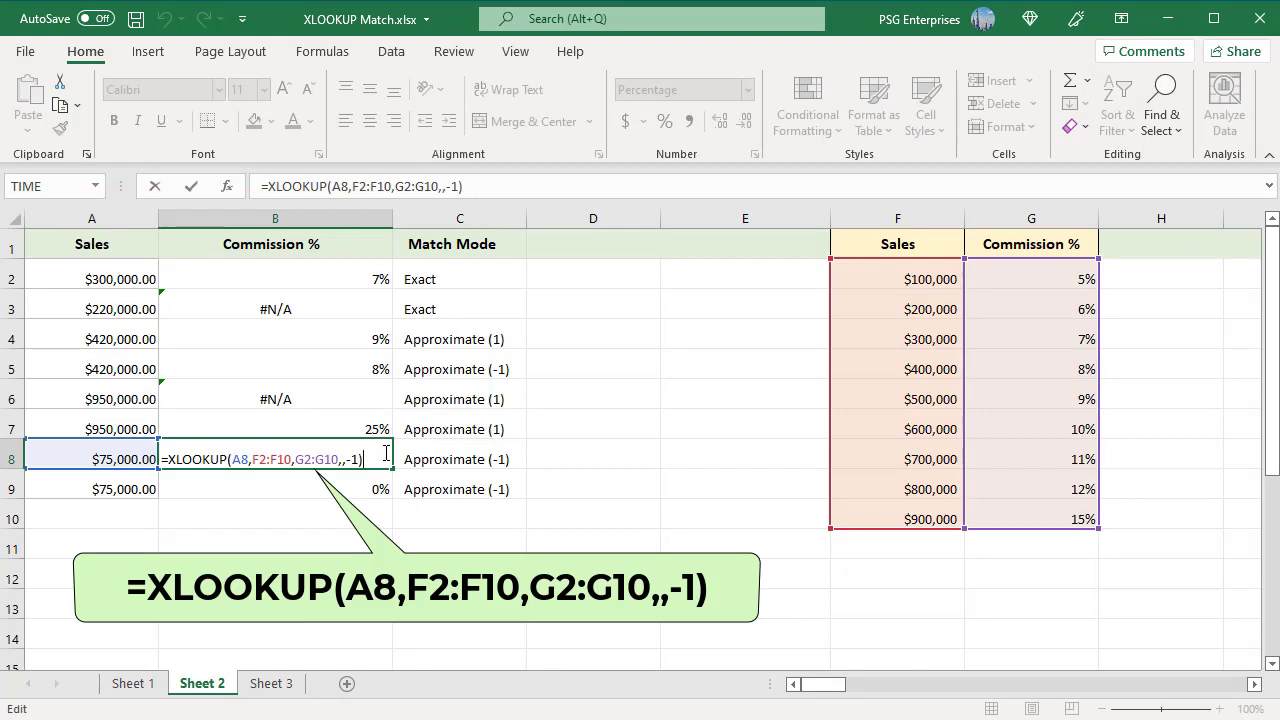
key("Escape")
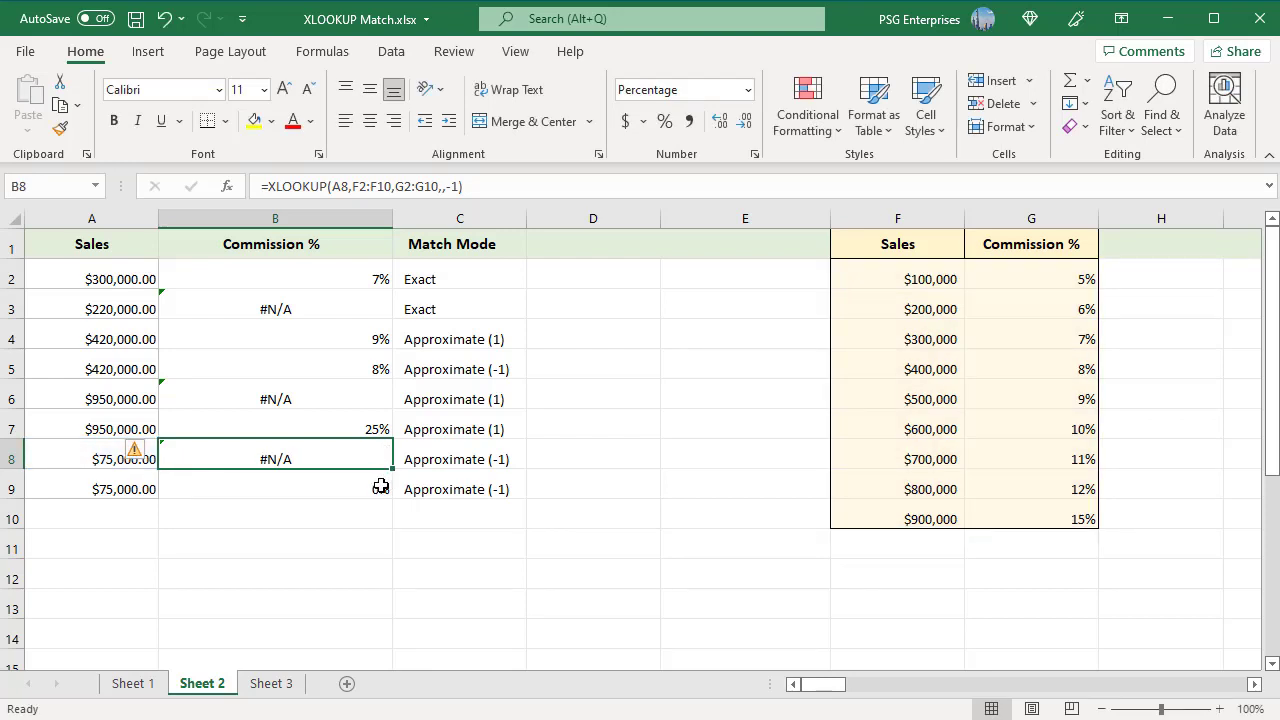
double_click(381, 487)
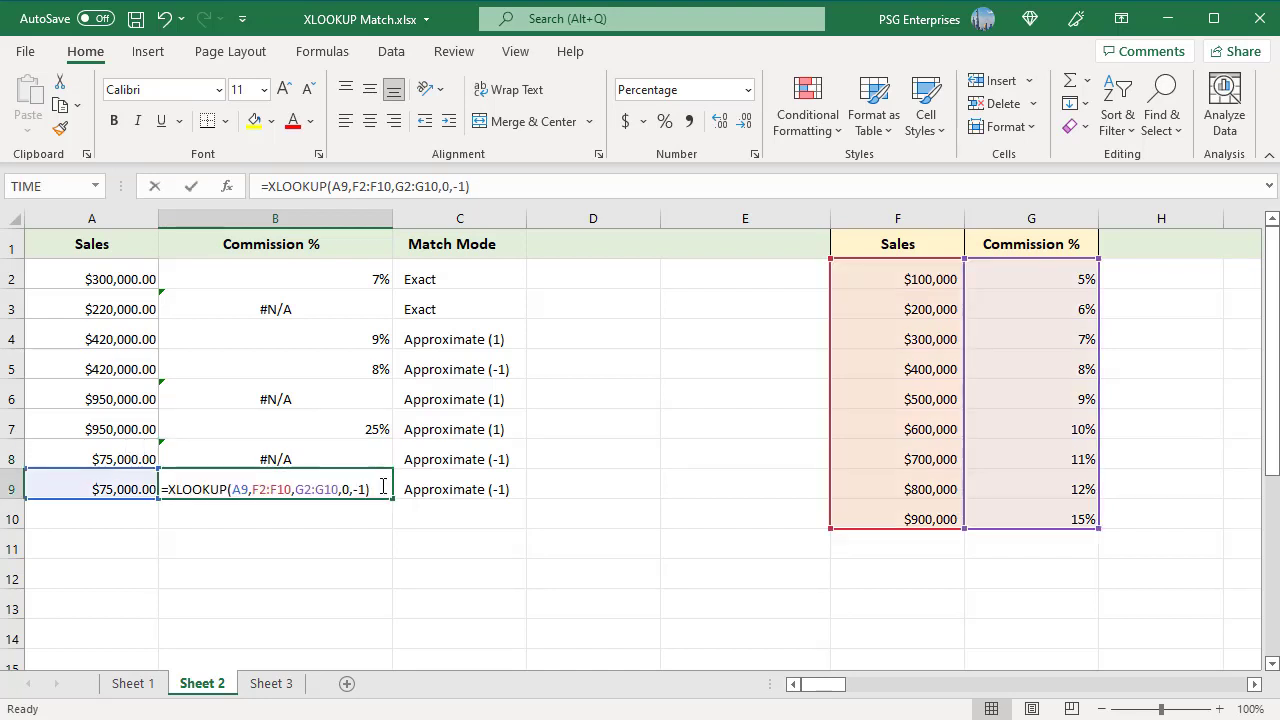
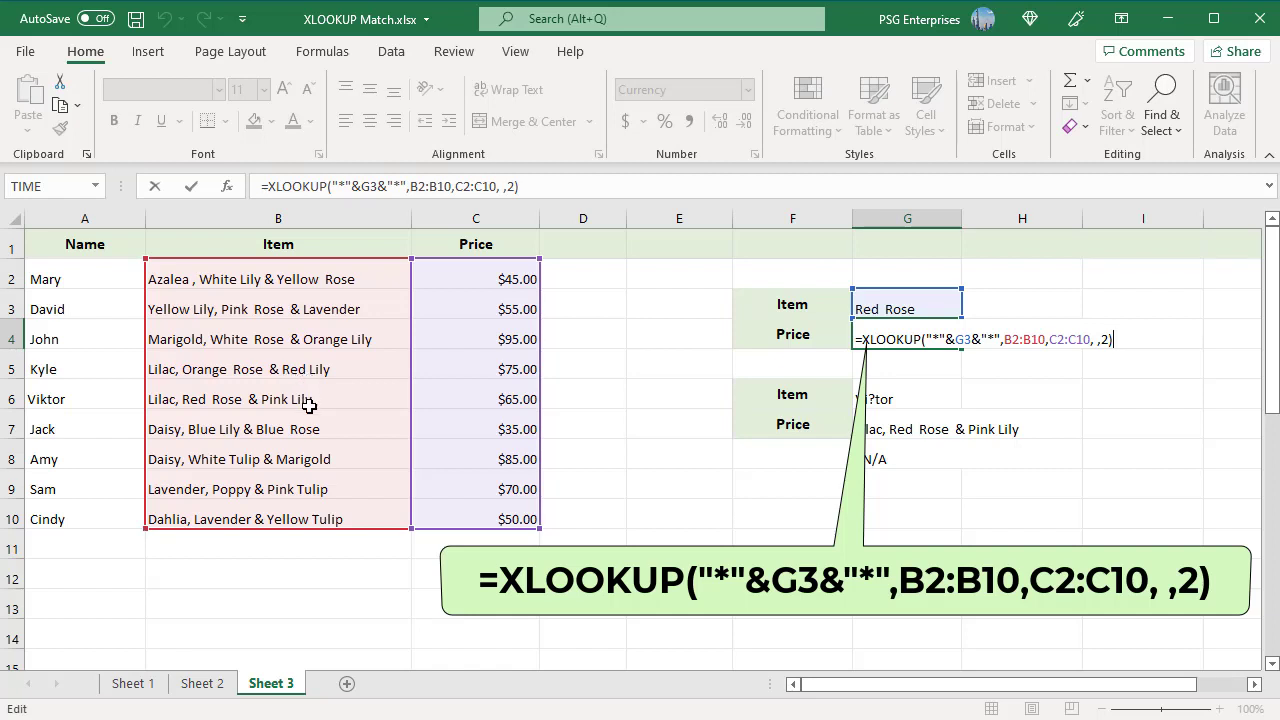
On Sheet 3, close the wildcard price formula in G4 unedited and inspect the wildcard XLOOKUP formula in G7.
key("ctrl+Return")
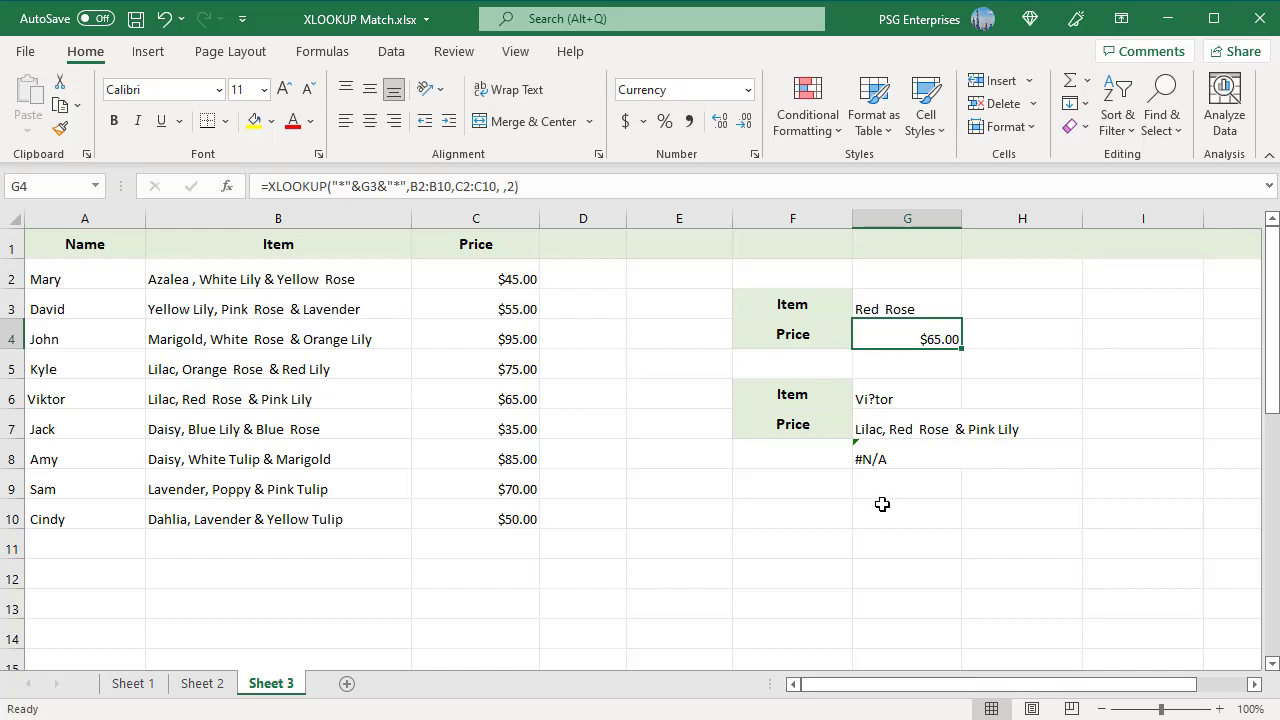
key("Down")
key("Down")
key("Down")
key("F2")
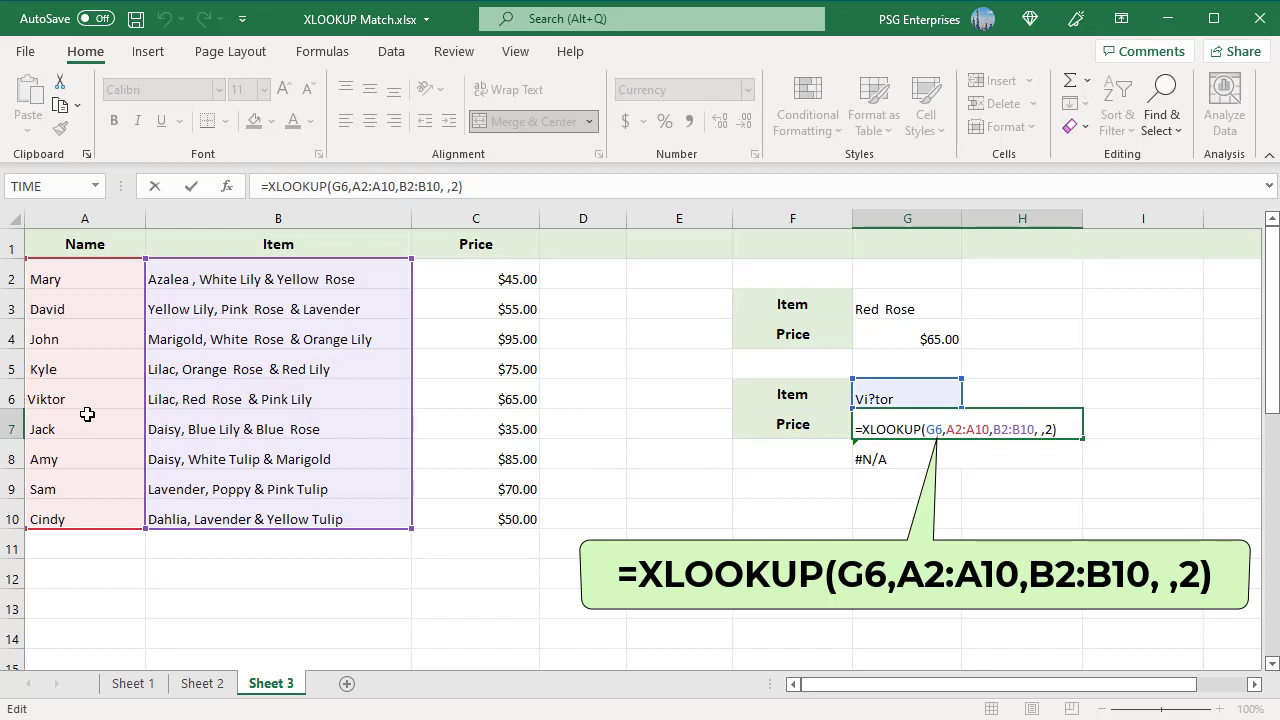
key("ctrl+Return")
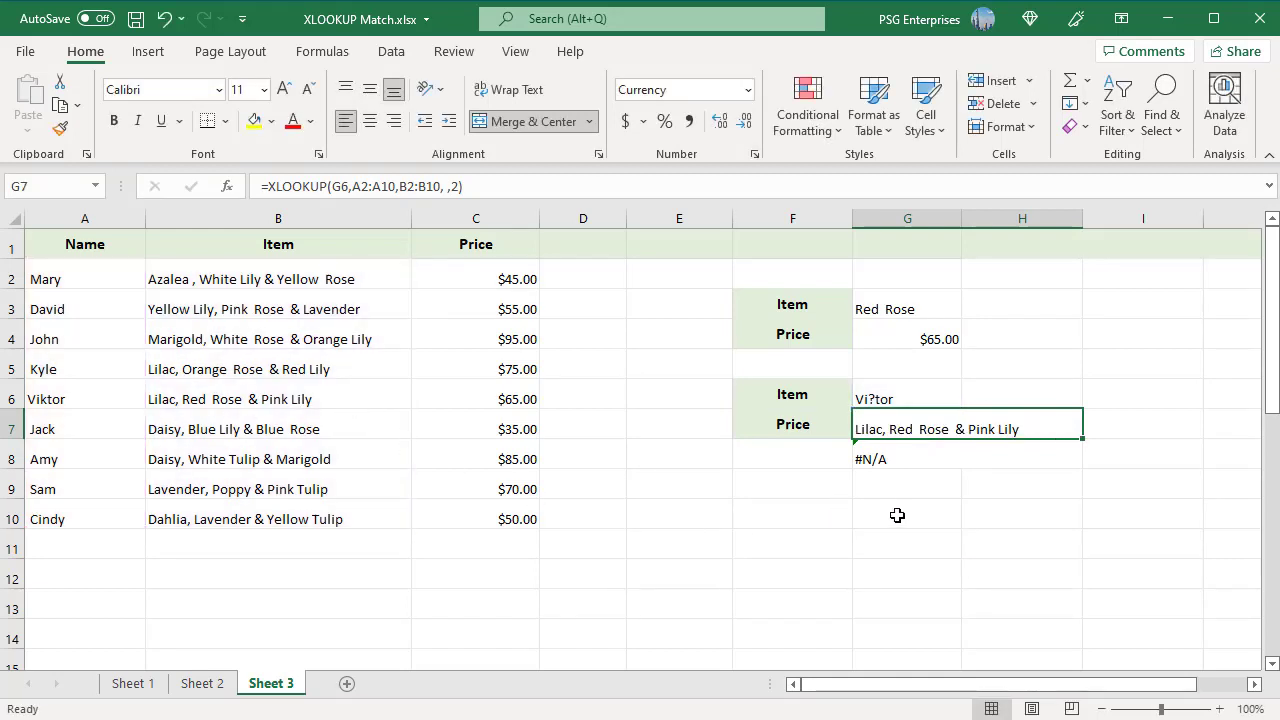
Inspect the XLOOKUP formula without a match mode in G8, leave it unedited and select empty cell J15.
key("Down")
key("F2")
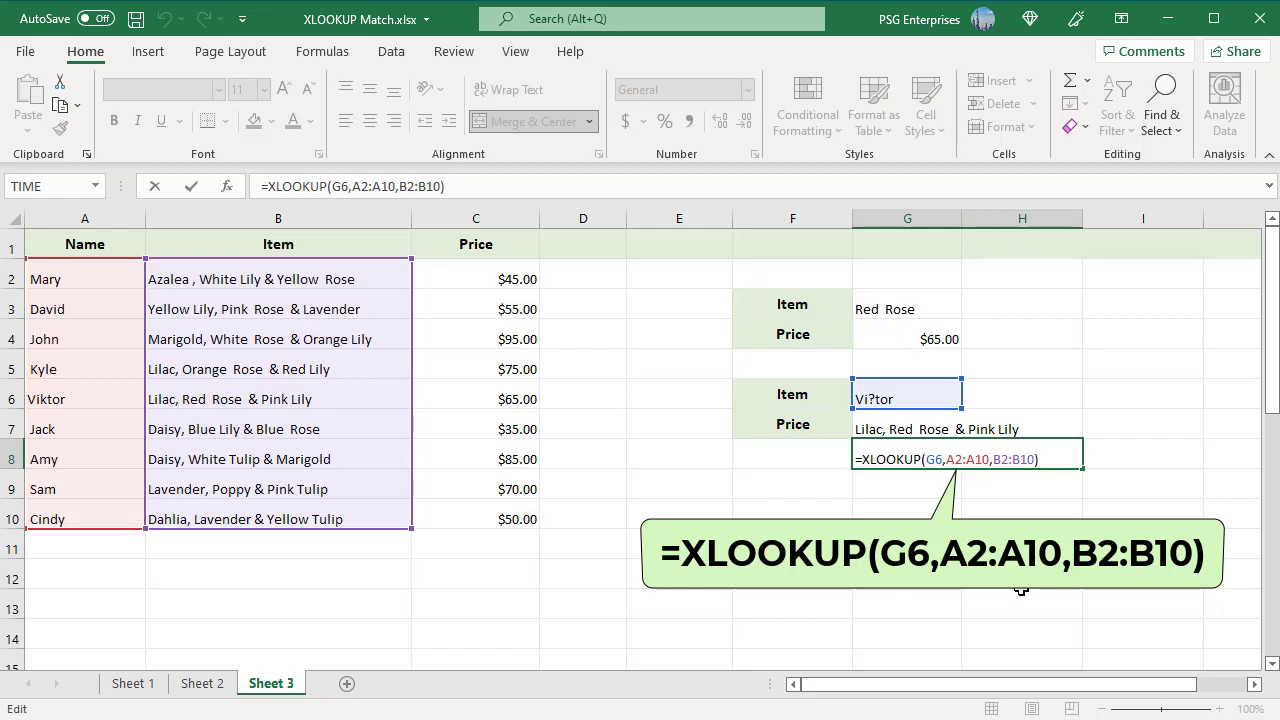
key("Return")
left_click(1229, 651)
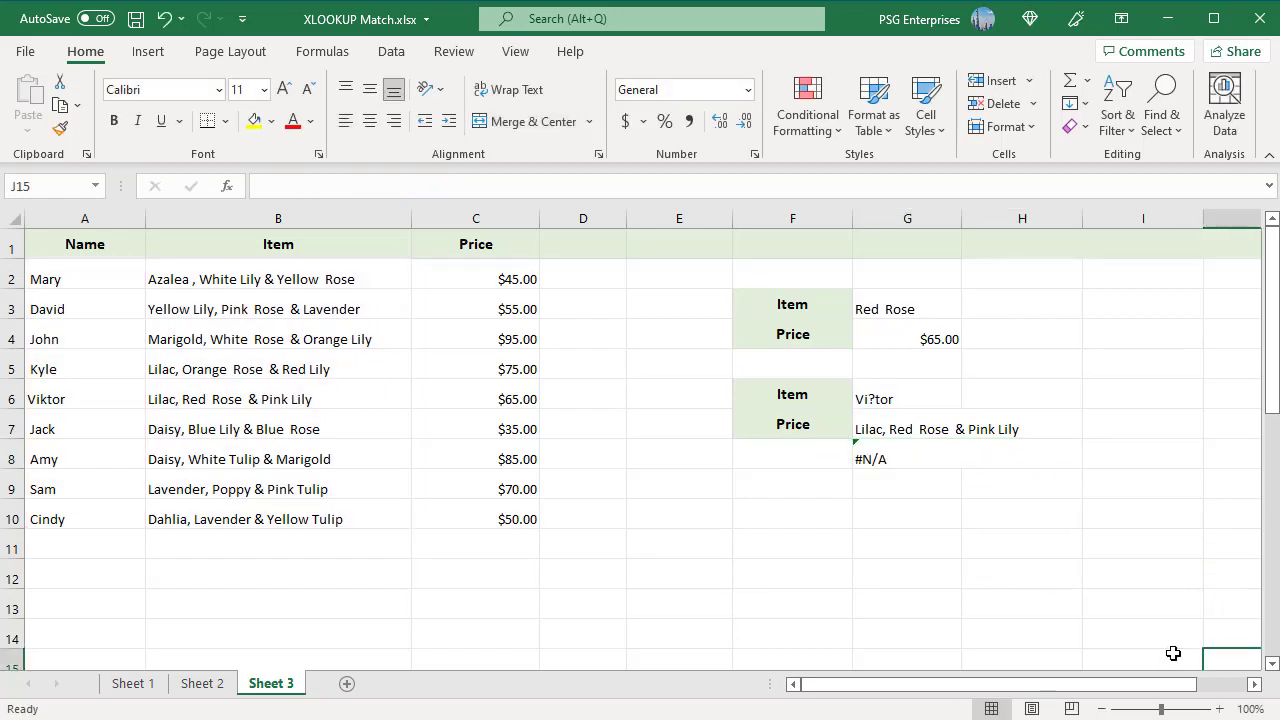